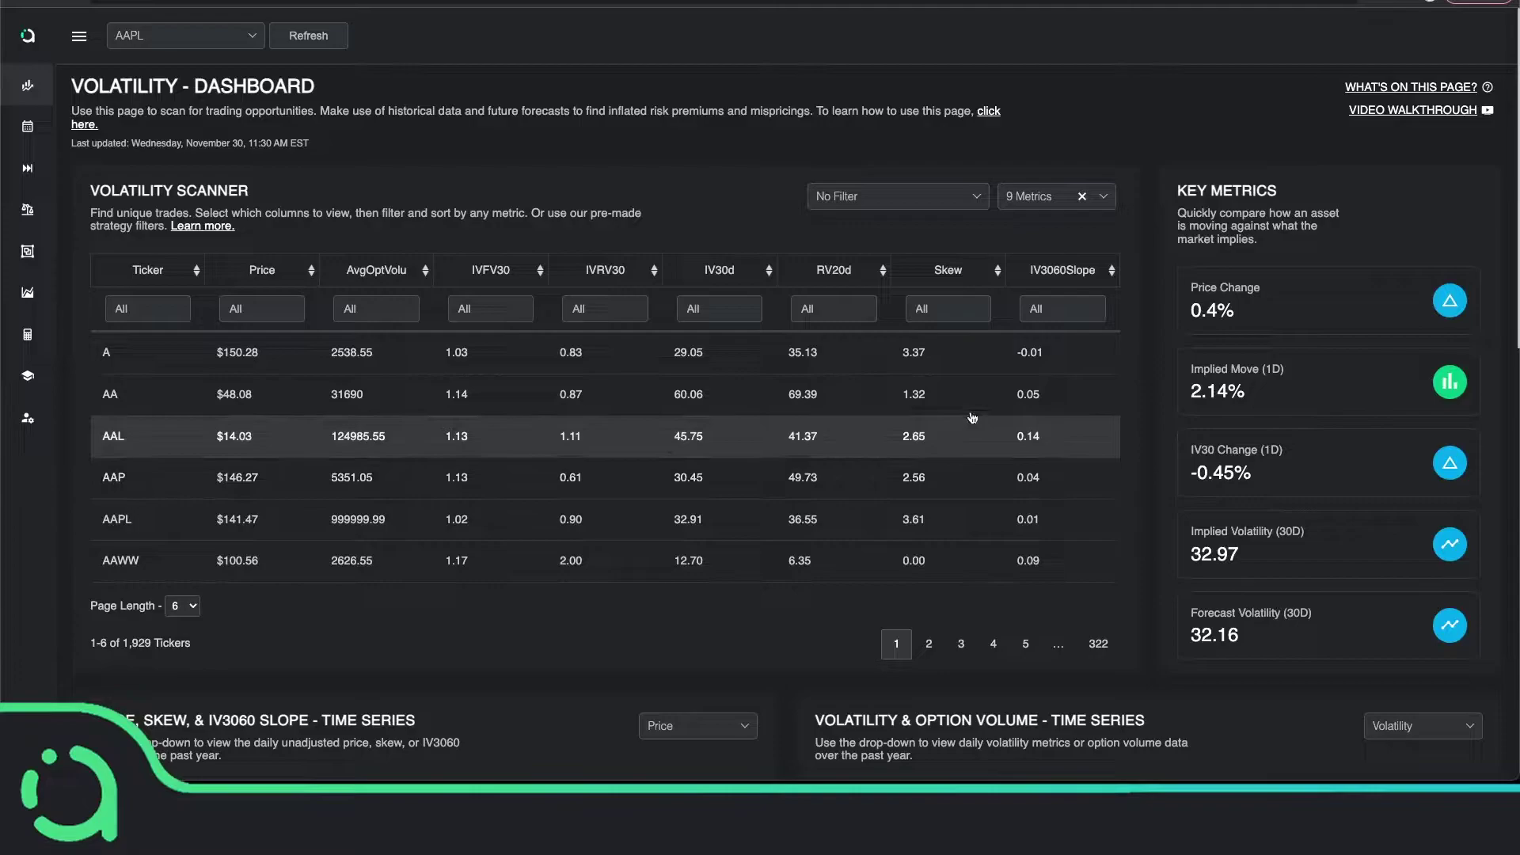
Apply the Expensive Option Premiums strategy filter, narrowing the scanner to 70 tickers
{"action": "left_click", "coordinate": [909, 201]}
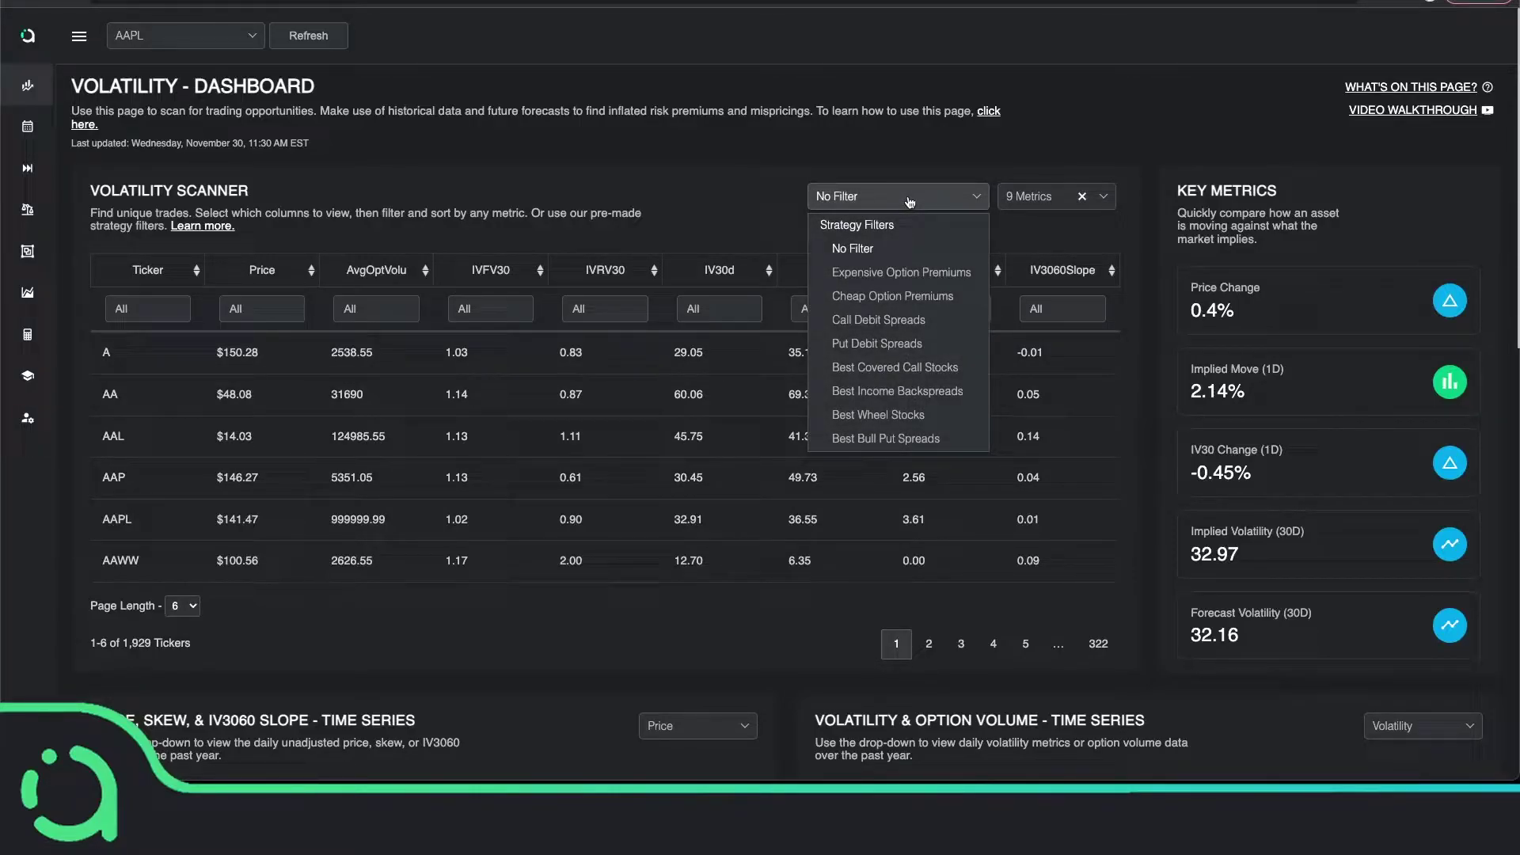
{"action": "left_click", "coordinate": [894, 274]}
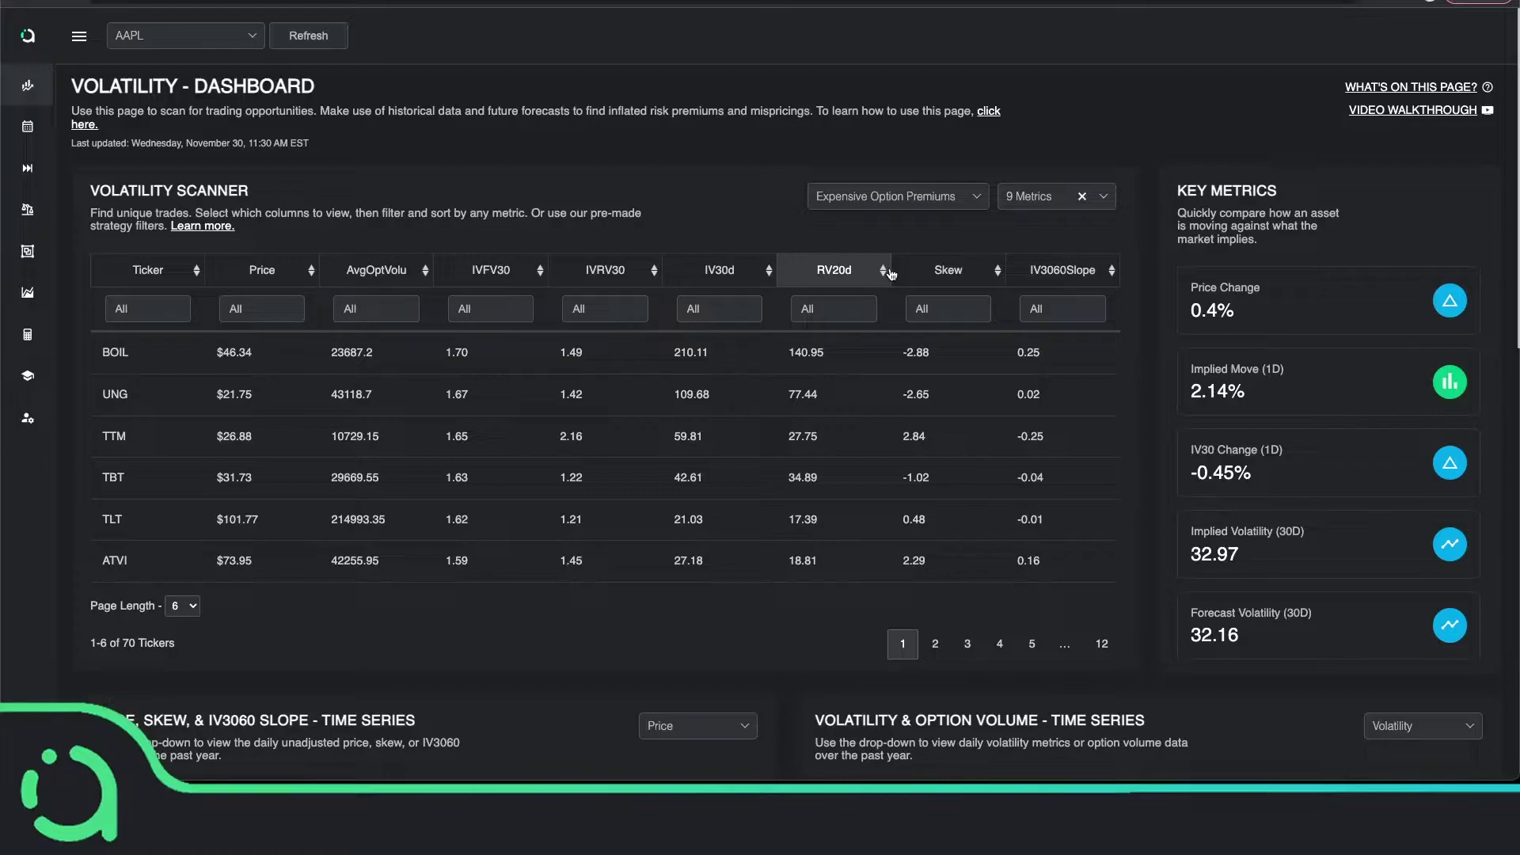
Select the BOIL row to show its price, volatility surface and regression charts
{"action": "left_click", "coordinate": [156, 364]}
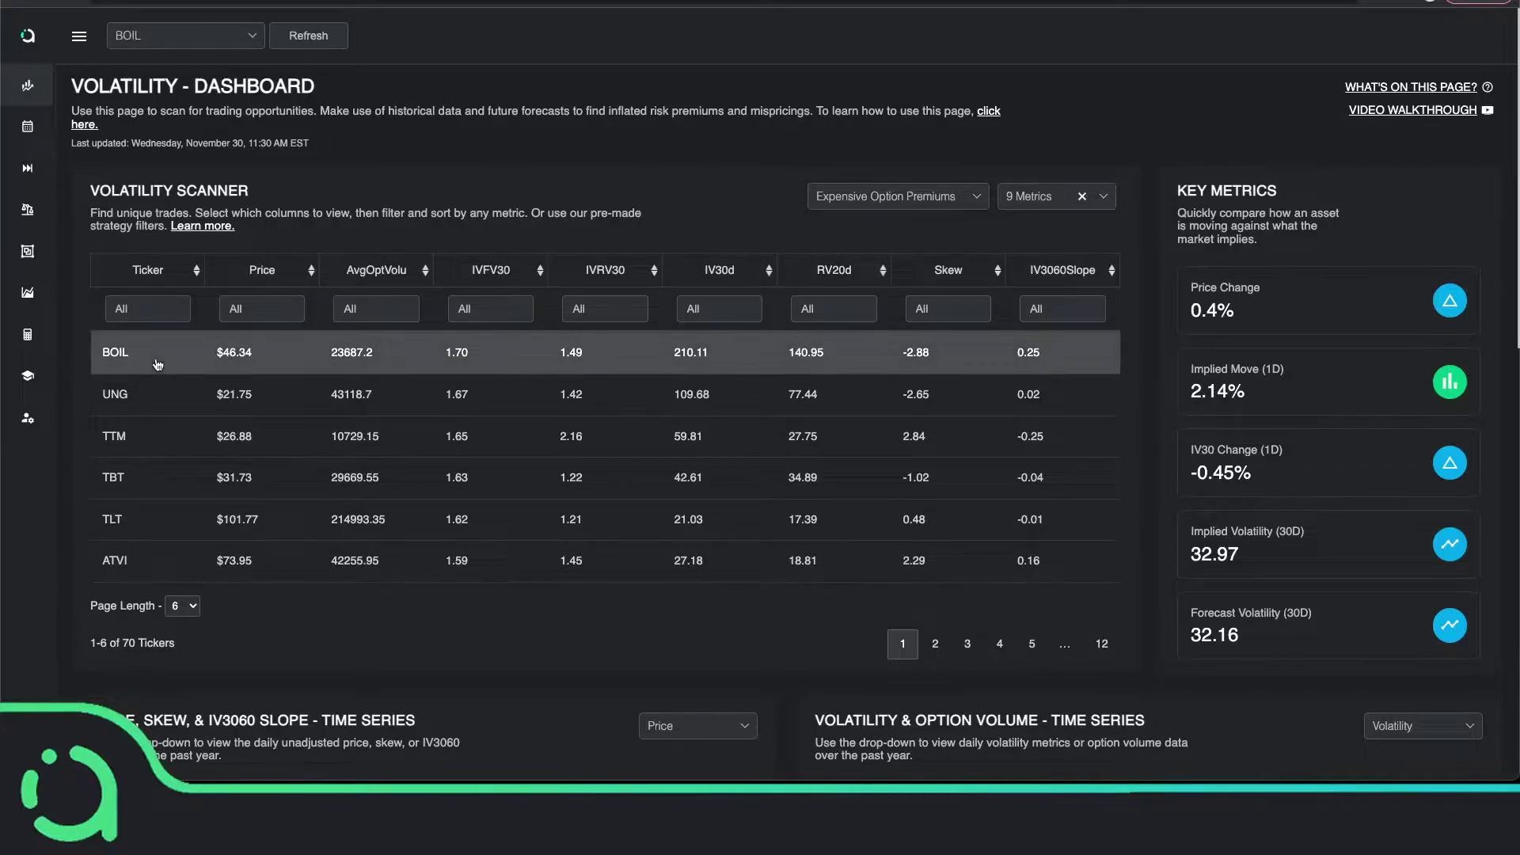
{"action": "scroll", "coordinate": [239, 357], "scroll_direction": "down", "scroll_amount": 5}
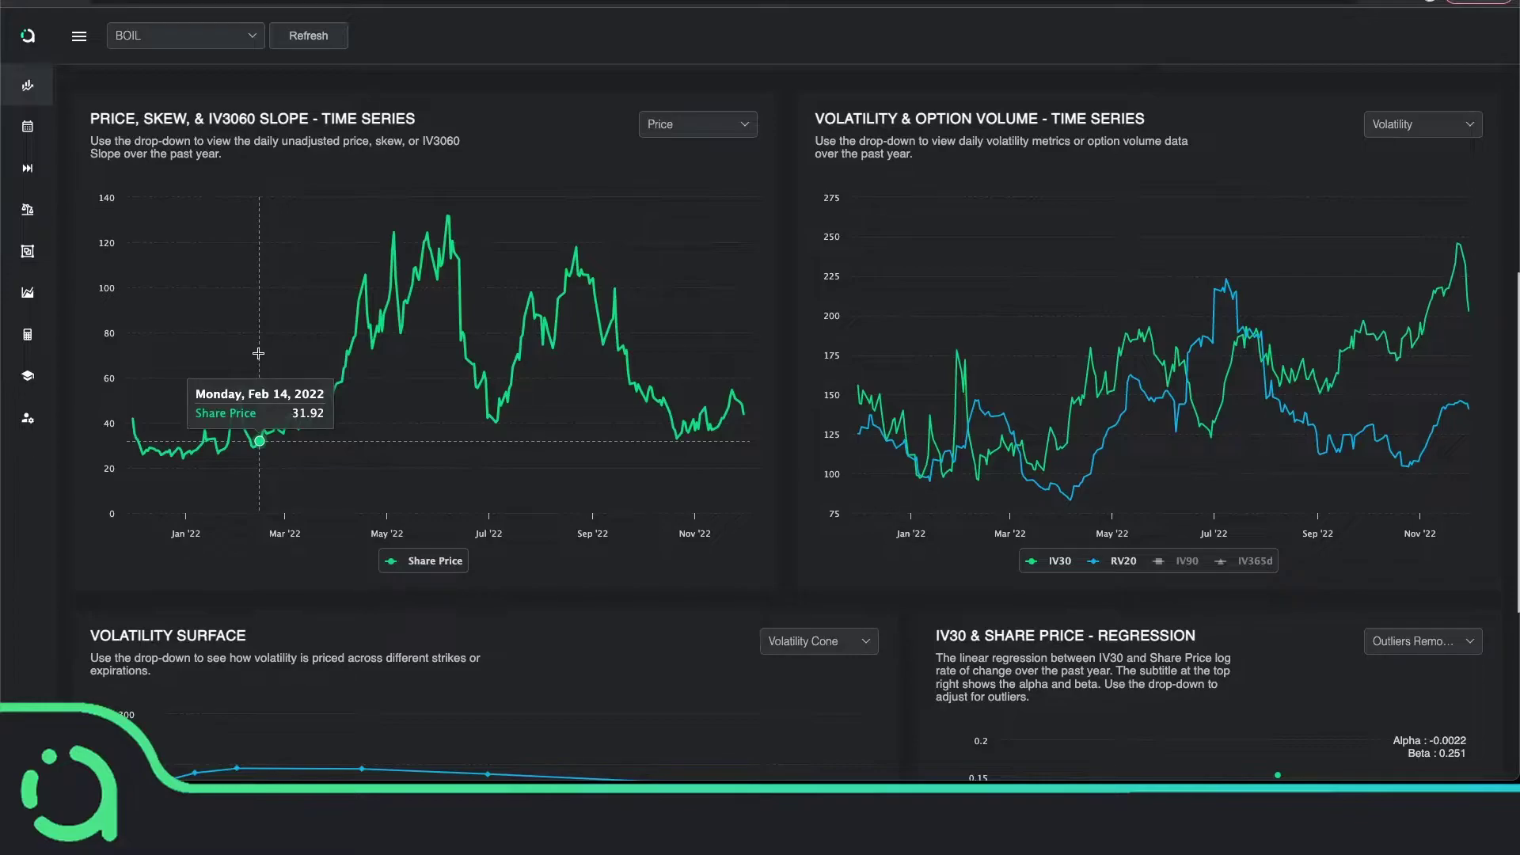
{"action": "scroll", "coordinate": [418, 366], "scroll_direction": "down", "scroll_amount": 3}
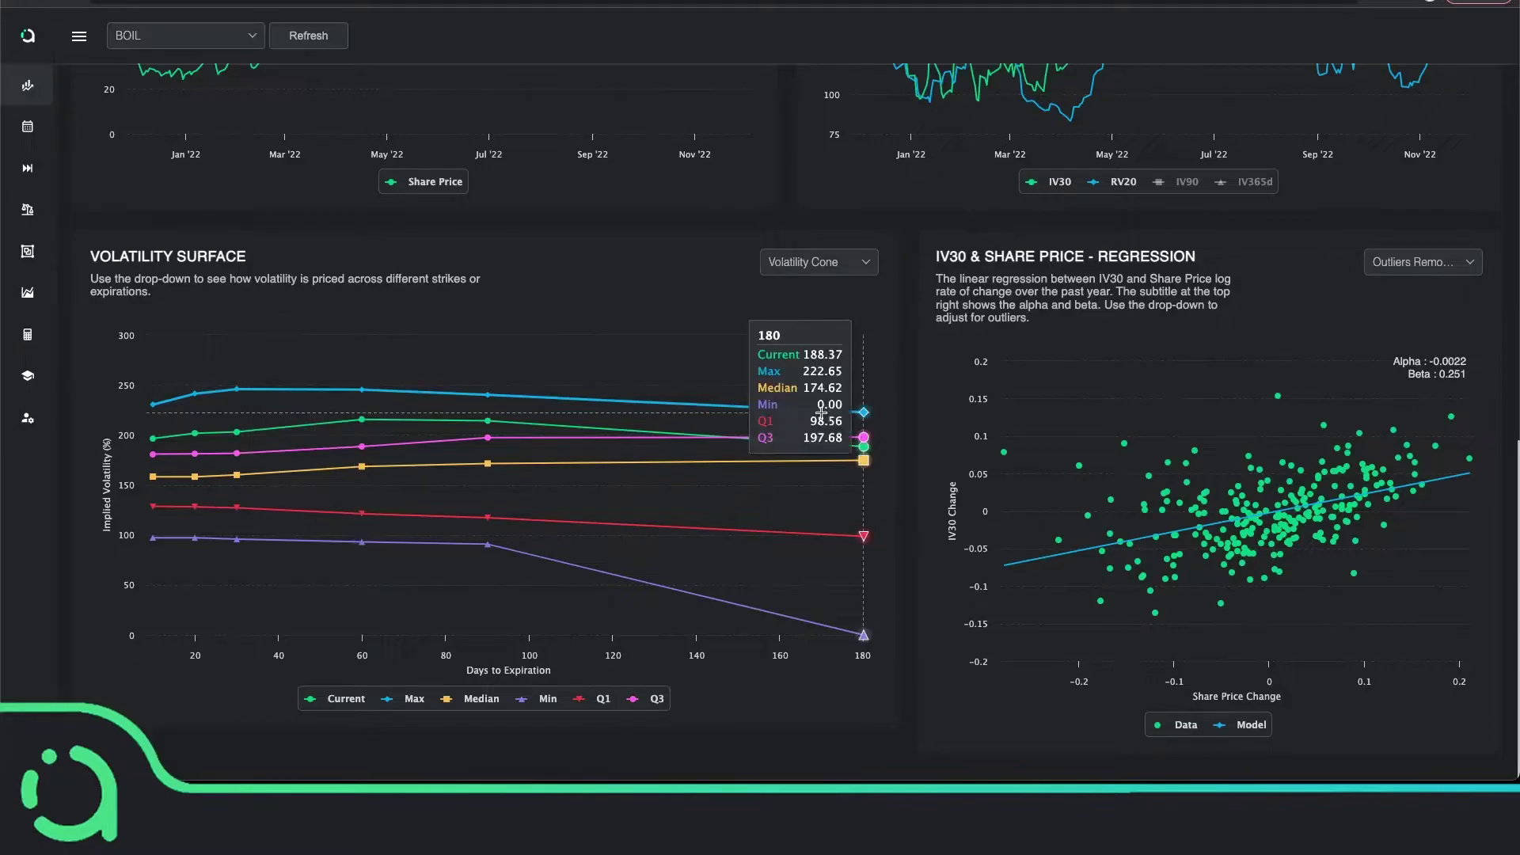
{"action": "mouse_move", "coordinate": [28, 127]}
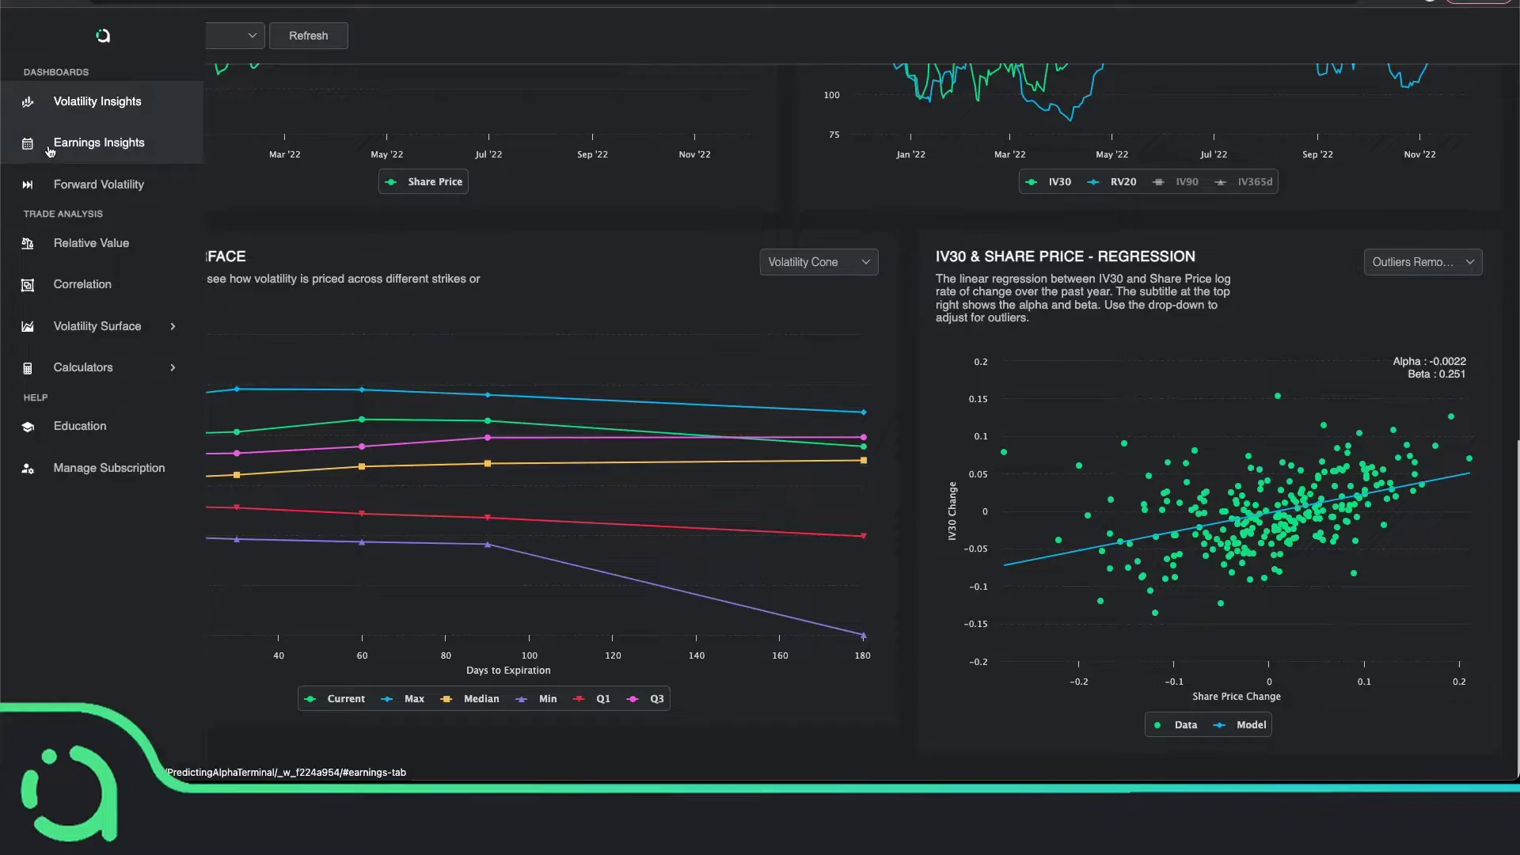
Switch to the Earnings Insights dashboard listing this month's upcoming earnings
{"action": "left_click", "coordinate": [50, 150]}
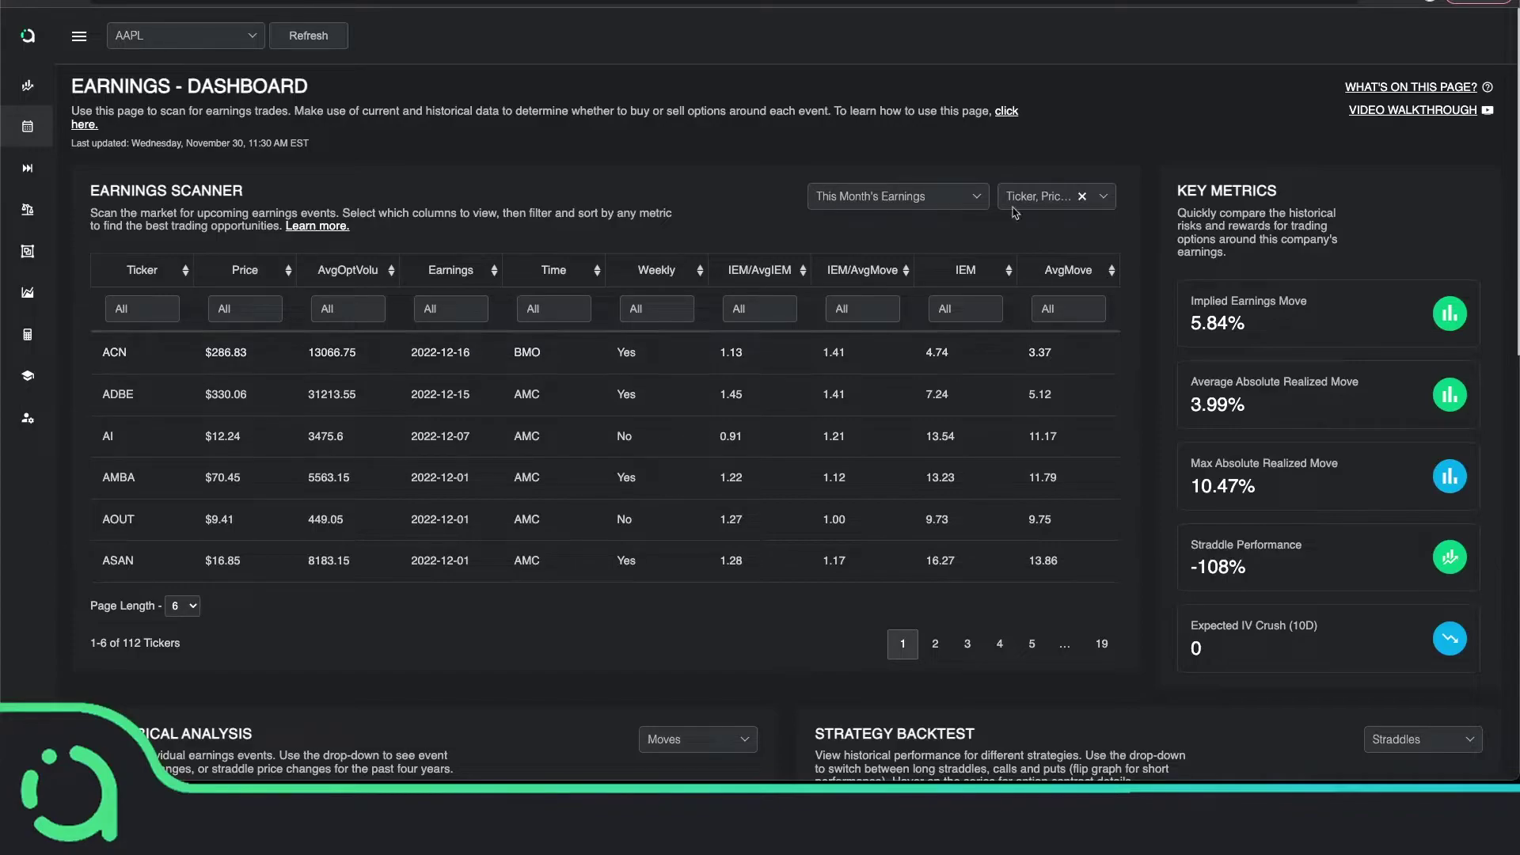
Filter the earnings scanner to Today's Earnings and sort by IEM/AvgMove, highest first
{"action": "left_click", "coordinate": [939, 201]}
{"action": "left_click", "coordinate": [889, 251]}
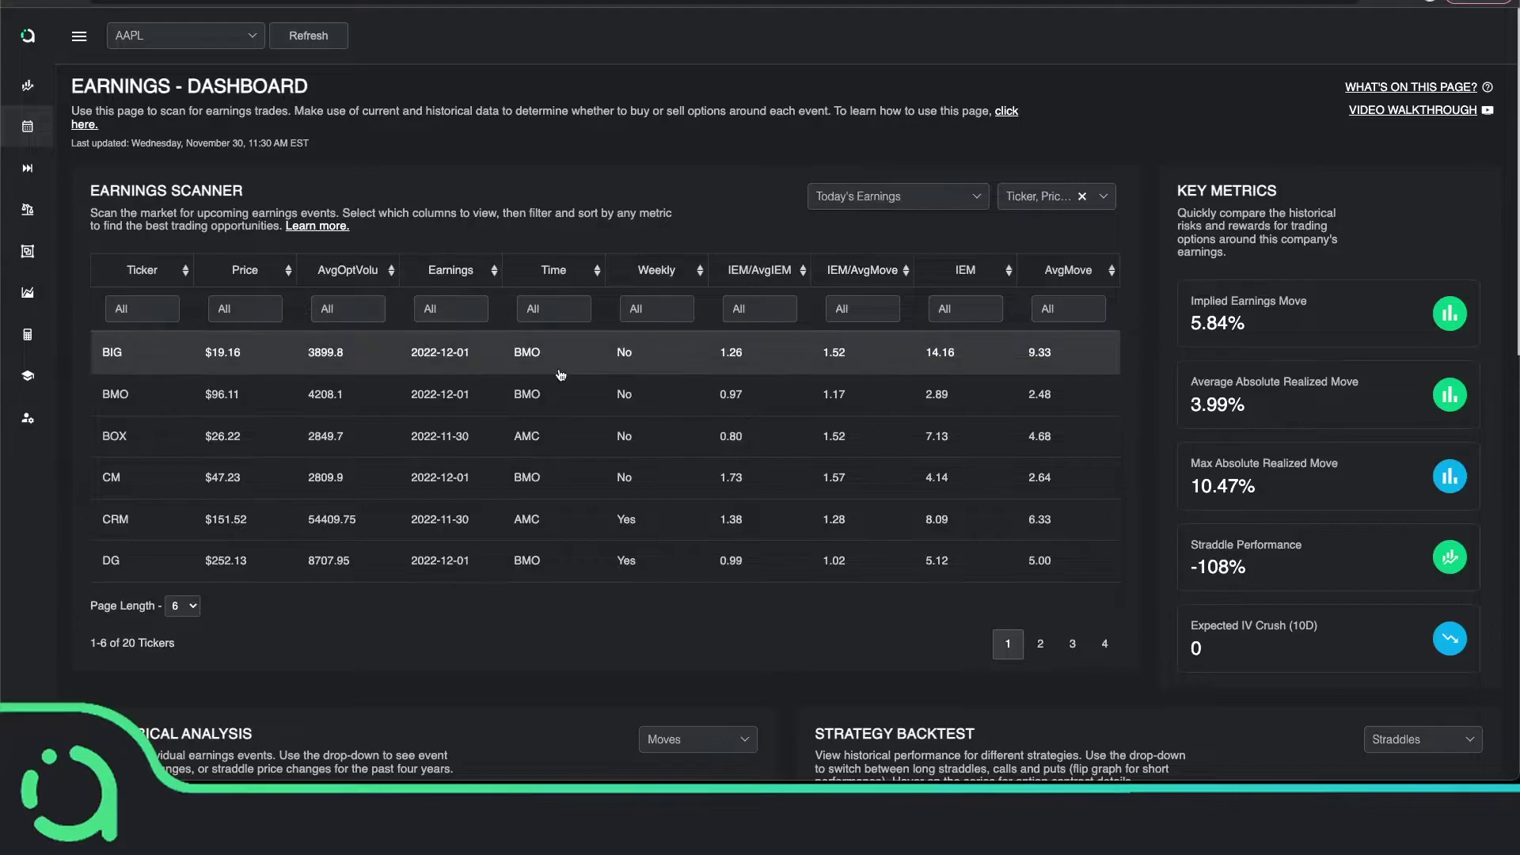
{"action": "left_click", "coordinate": [894, 272]}
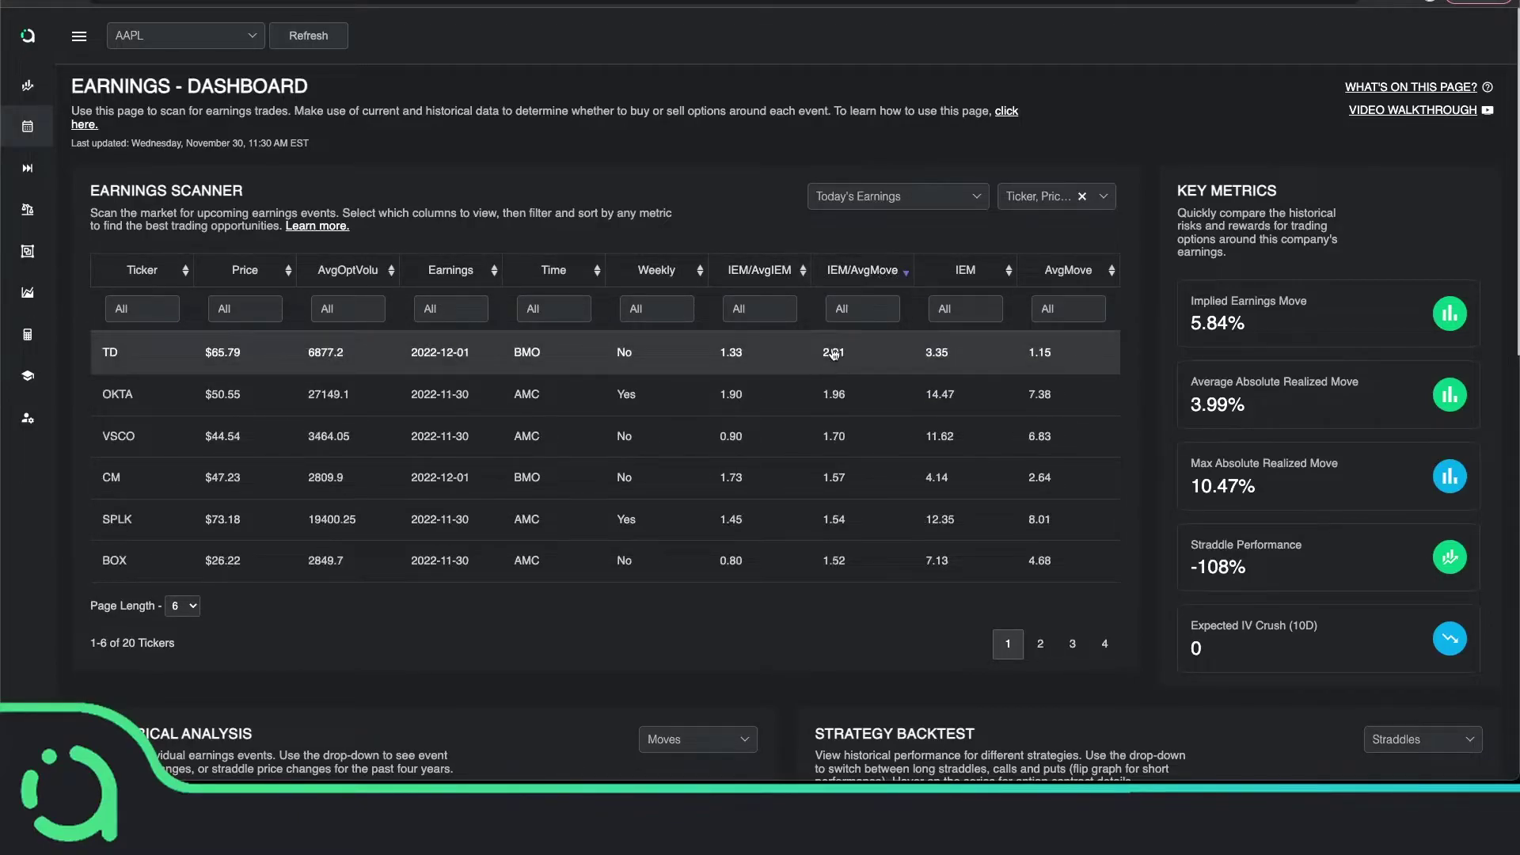
{"action": "scroll", "coordinate": [952, 376], "scroll_direction": "down", "scroll_amount": 3}
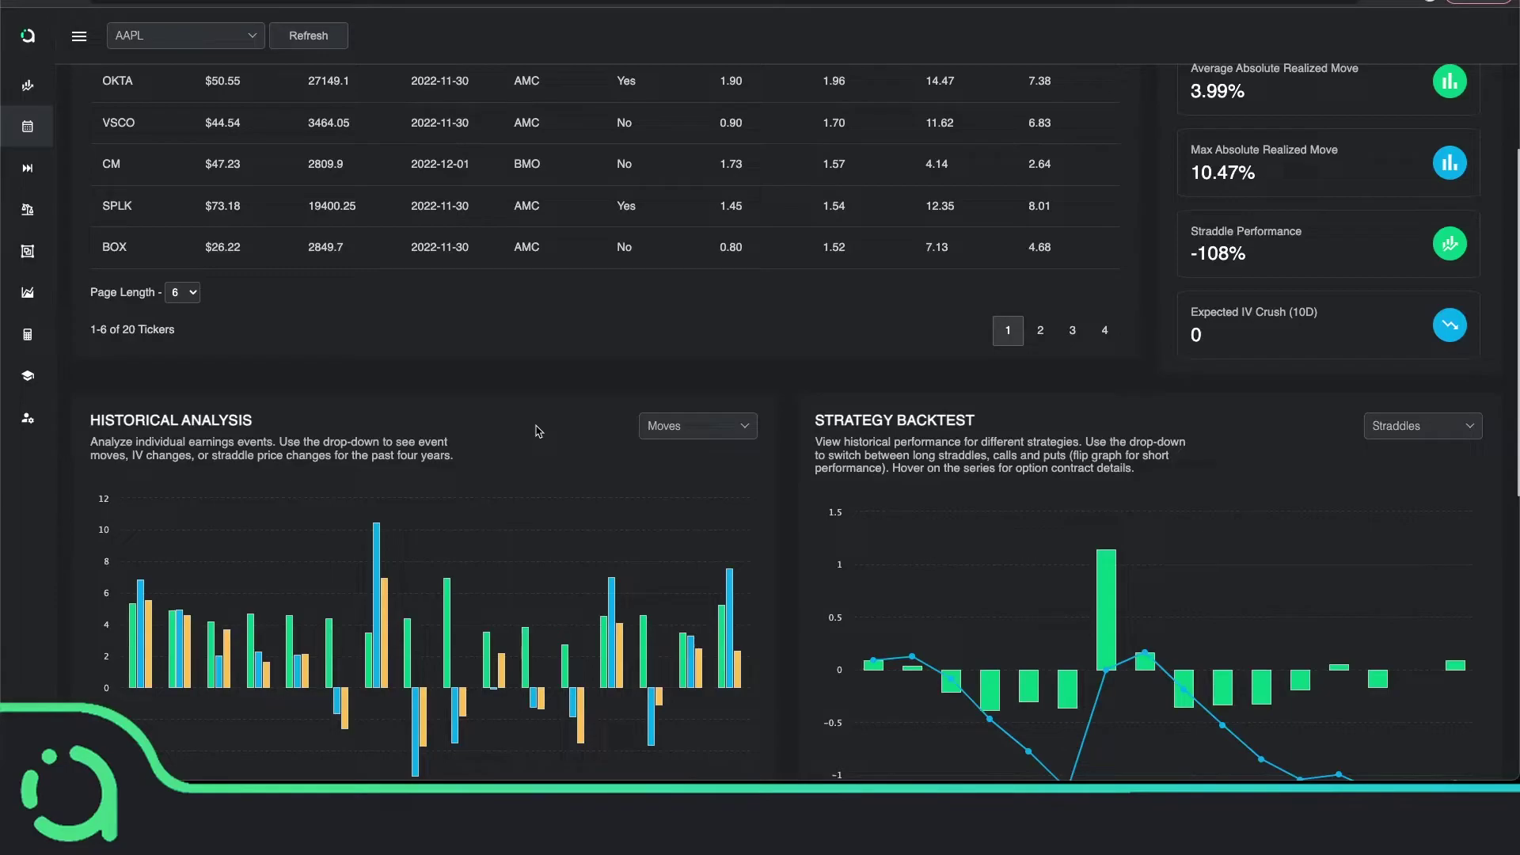
{"action": "mouse_move", "coordinate": [28, 167]}
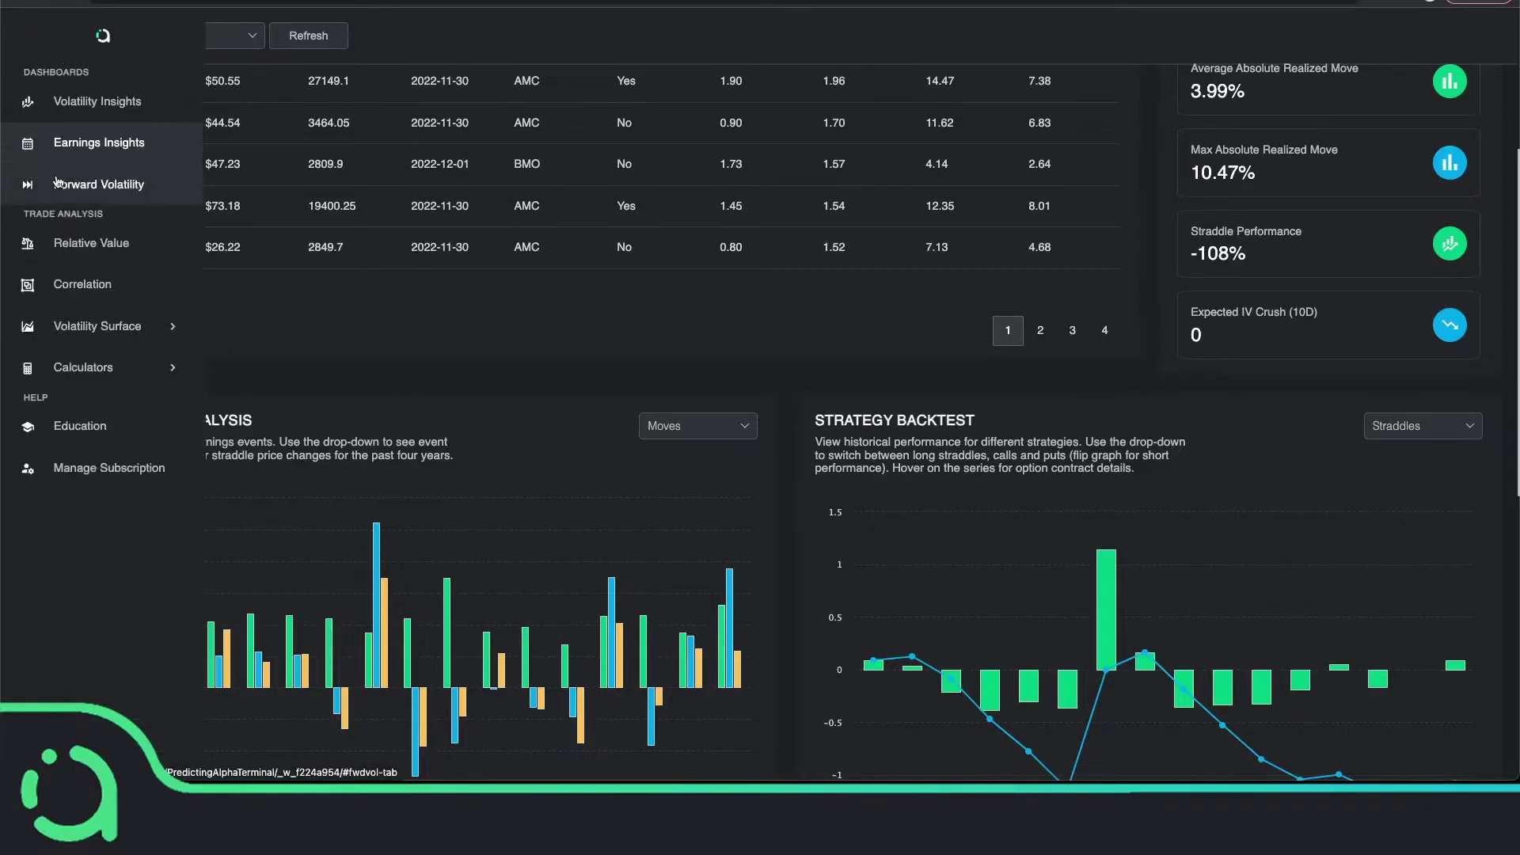
Switch to and reload the Forward Volatility dashboard with its forward-factor scanner
{"action": "left_click", "coordinate": [55, 183]}
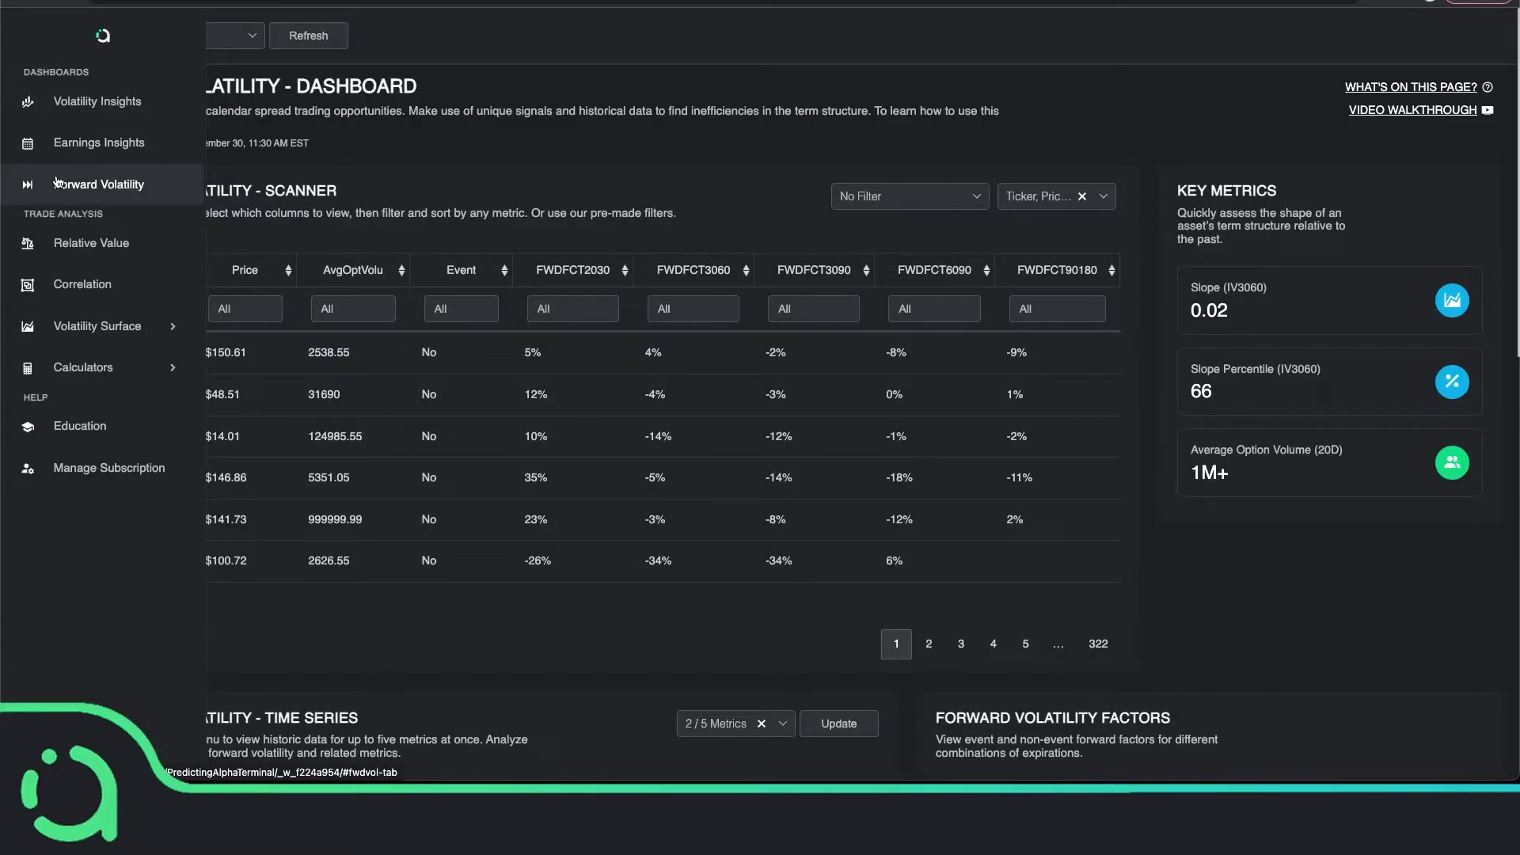
{"action": "left_click", "coordinate": [55, 182]}
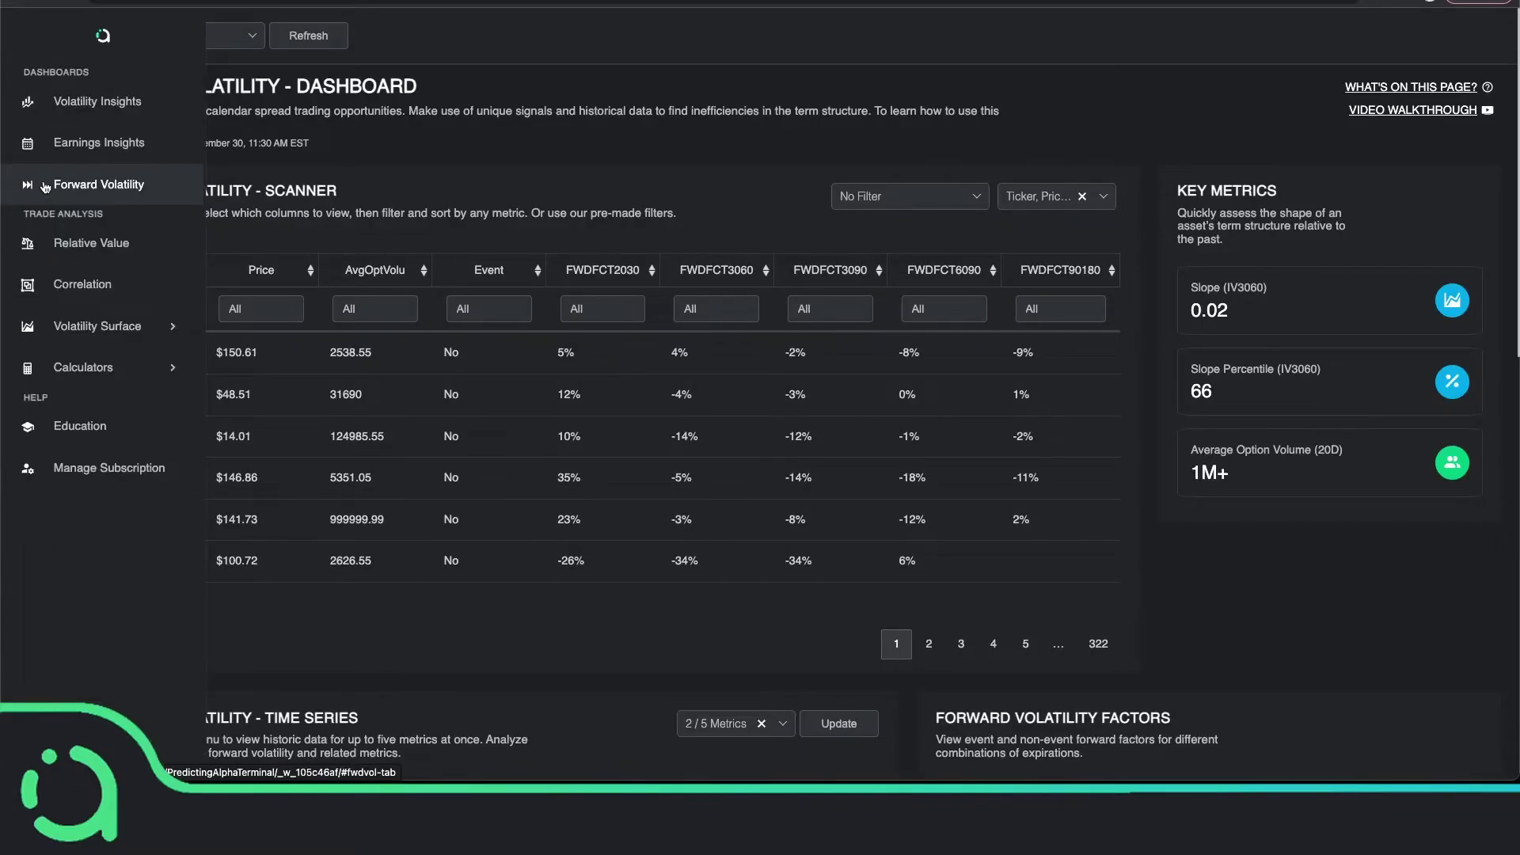
{"action": "scroll", "coordinate": [527, 281], "scroll_direction": "down", "scroll_amount": 2}
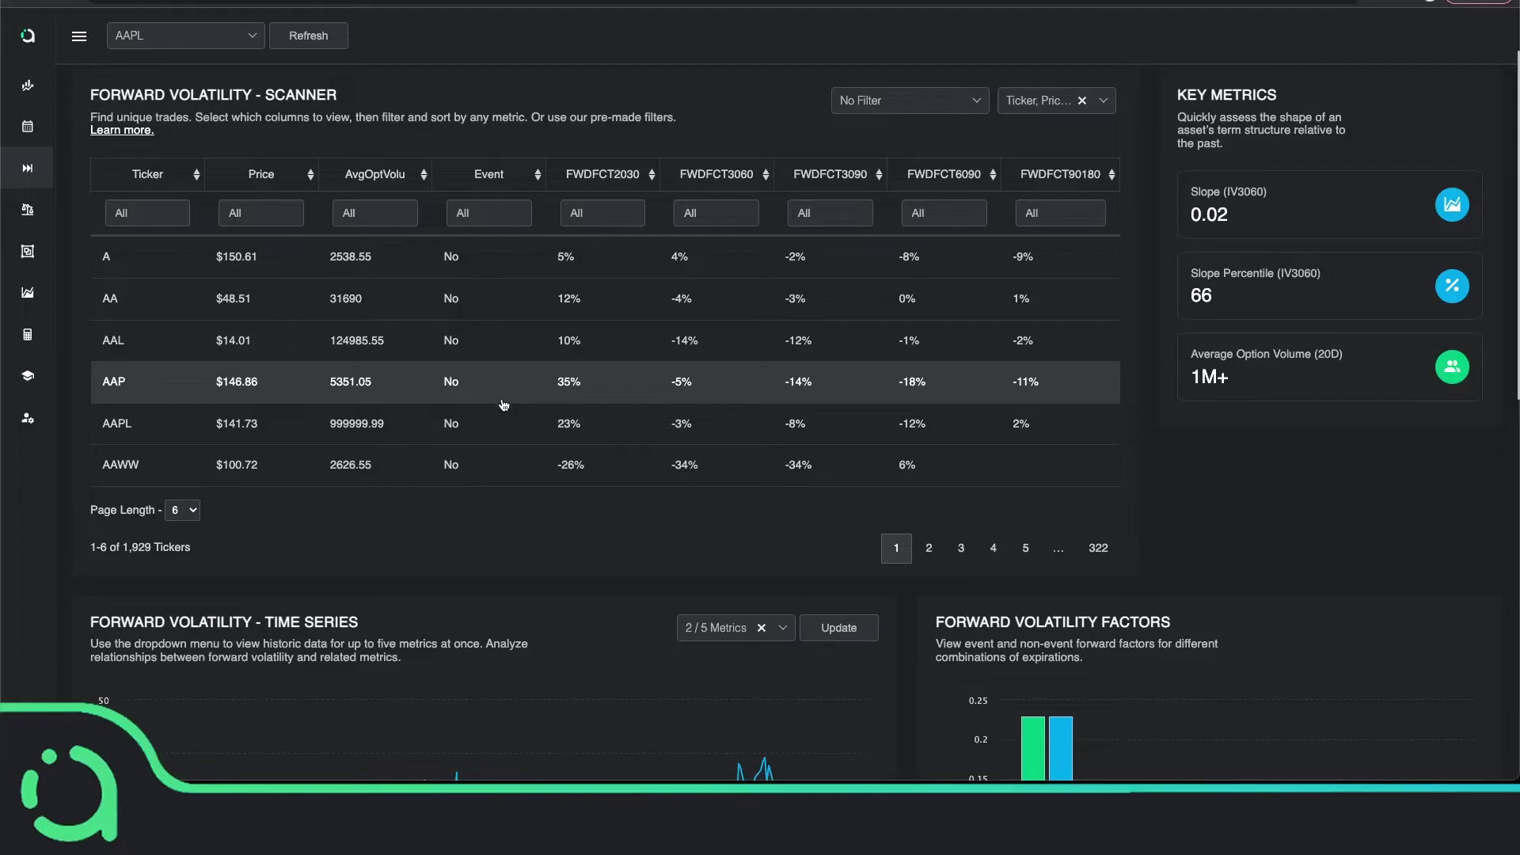
{"action": "scroll", "coordinate": [571, 458], "scroll_direction": "down", "scroll_amount": 6}
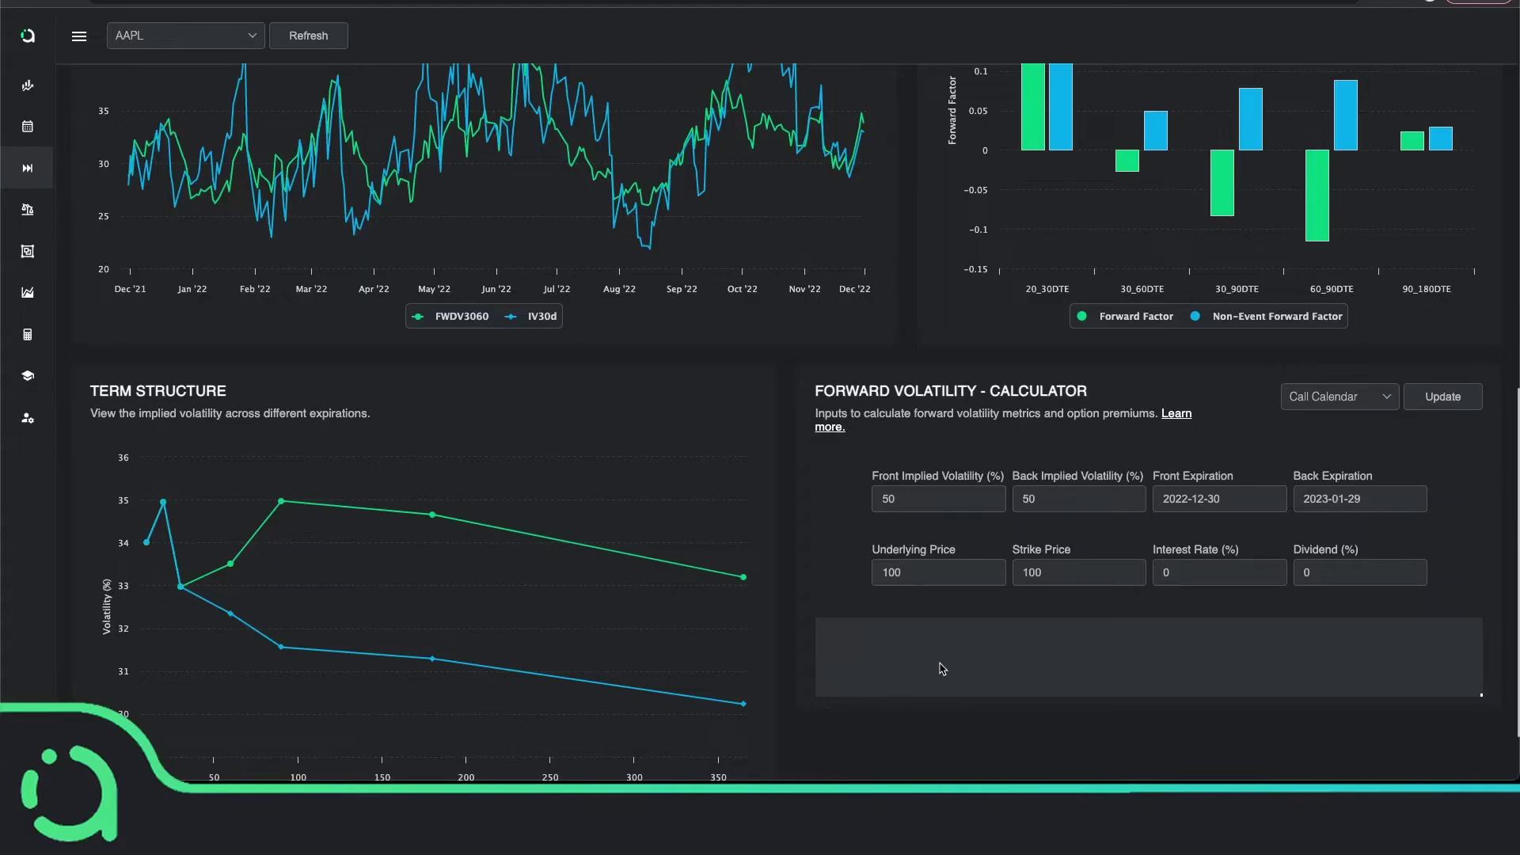
{"action": "scroll", "coordinate": [941, 668], "scroll_direction": "up", "scroll_amount": 3}
{"action": "scroll", "coordinate": [942, 668], "scroll_direction": "up", "scroll_amount": 3}
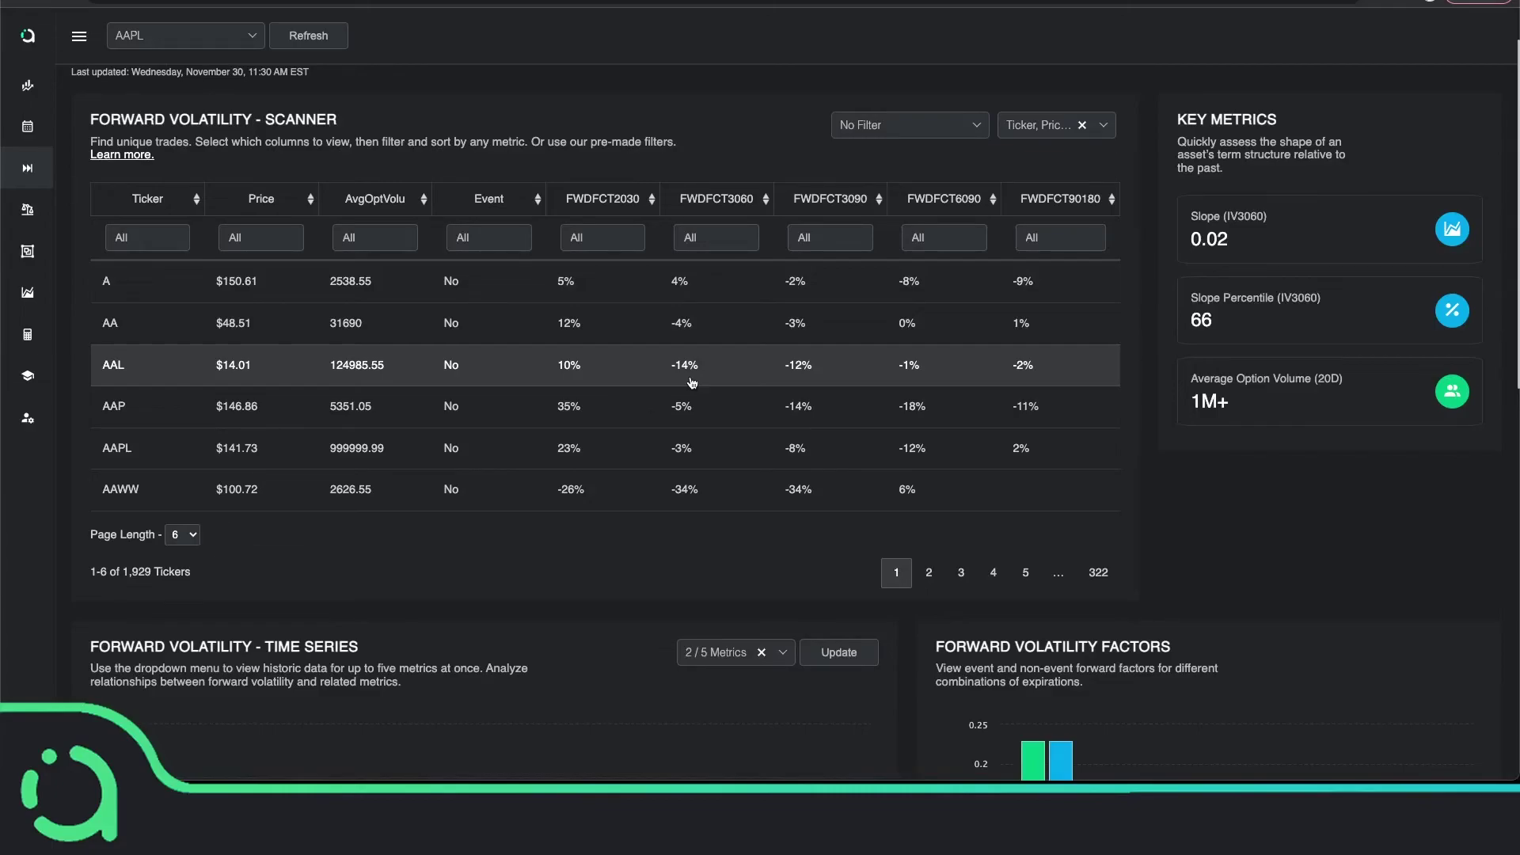
Go back to Volatility Insights and show its strategy filter presets
{"action": "left_click", "coordinate": [80, 36]}
{"action": "left_click", "coordinate": [106, 88]}
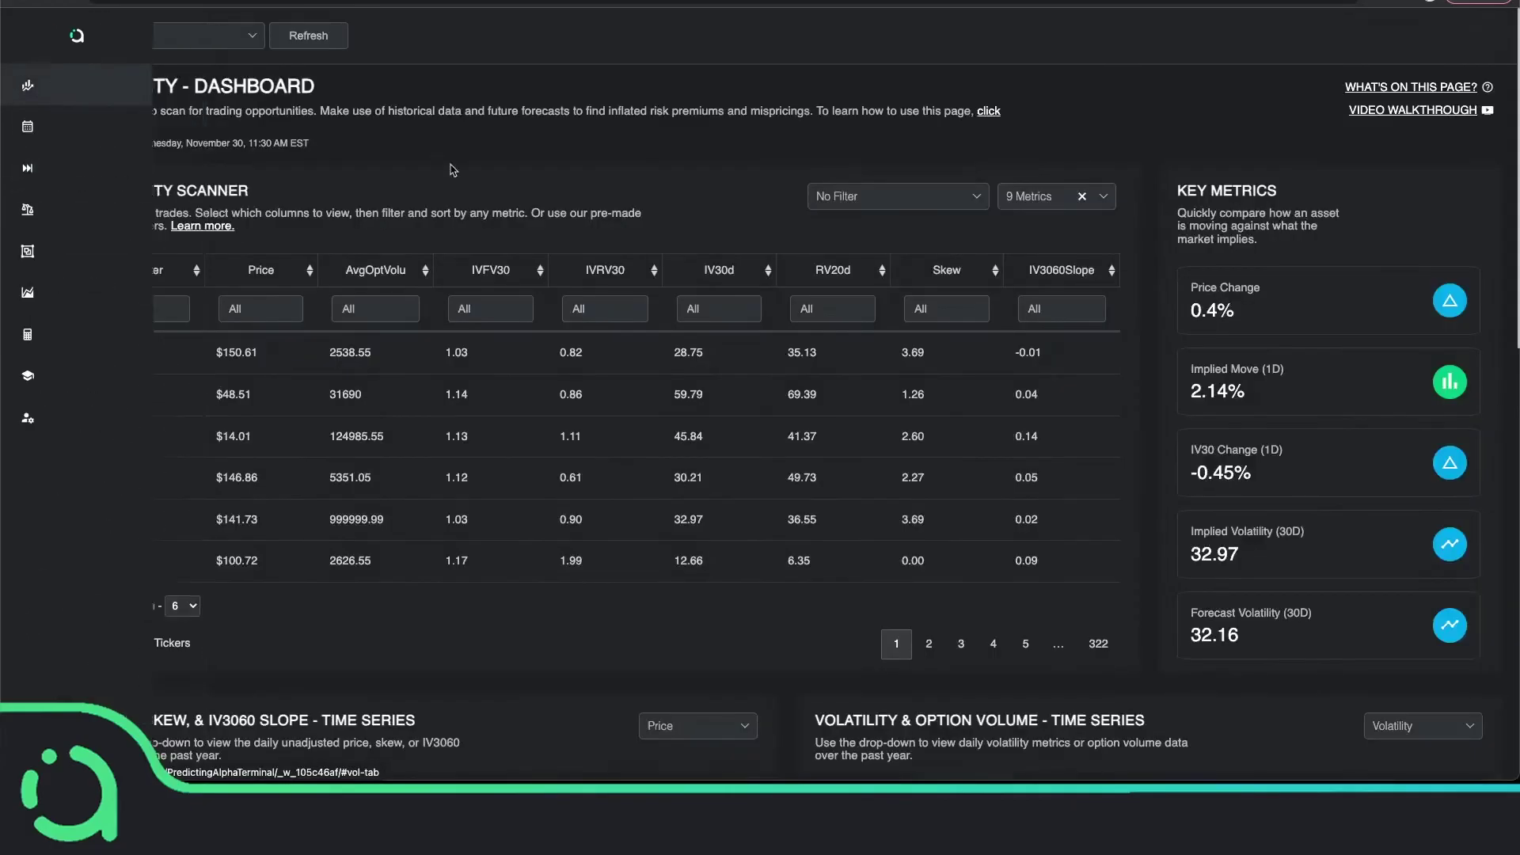
{"action": "left_click", "coordinate": [938, 198]}
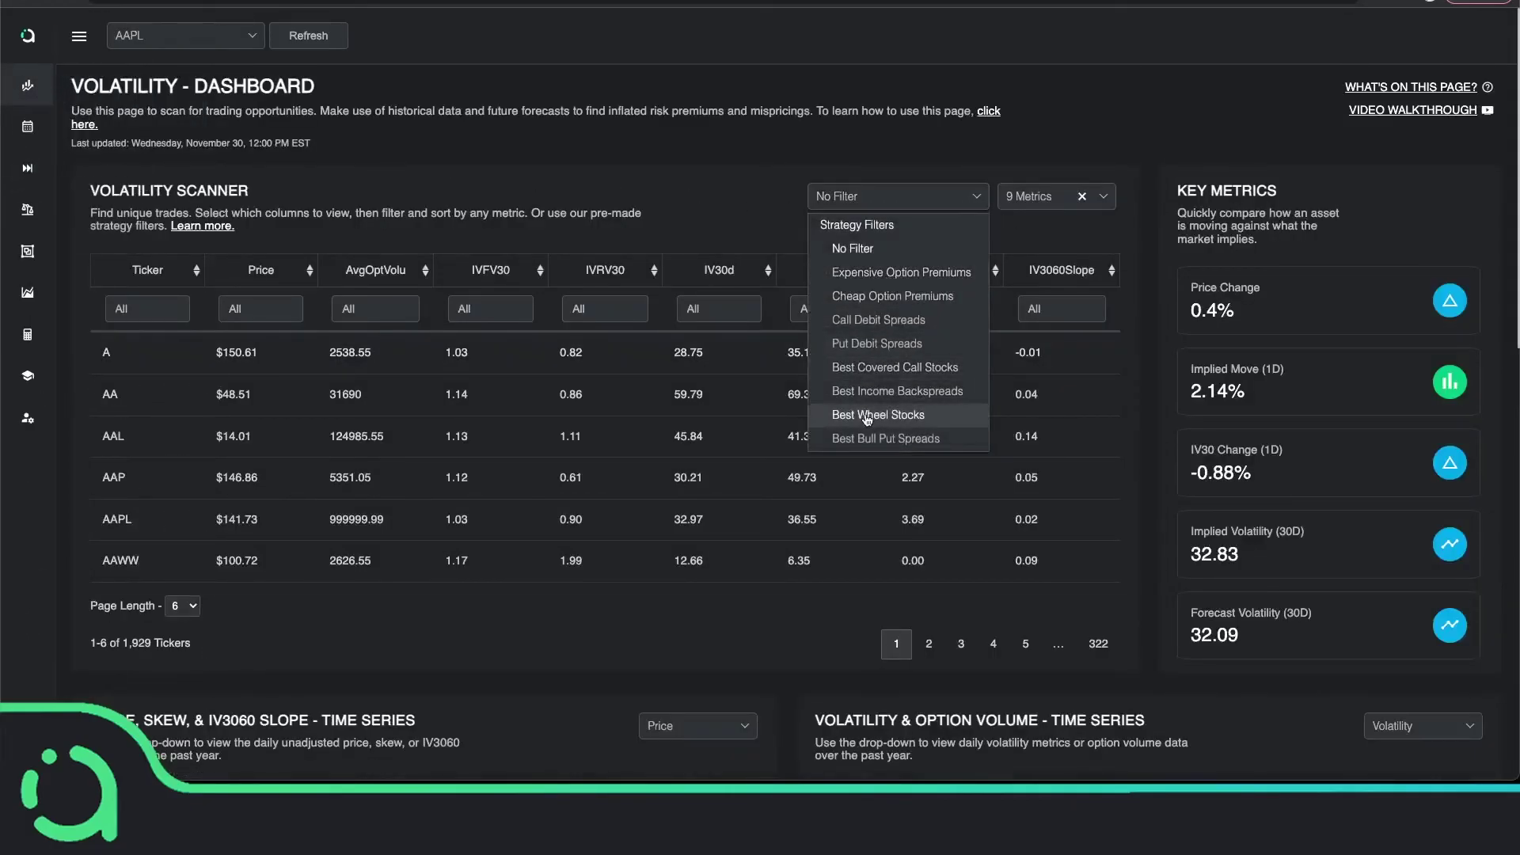